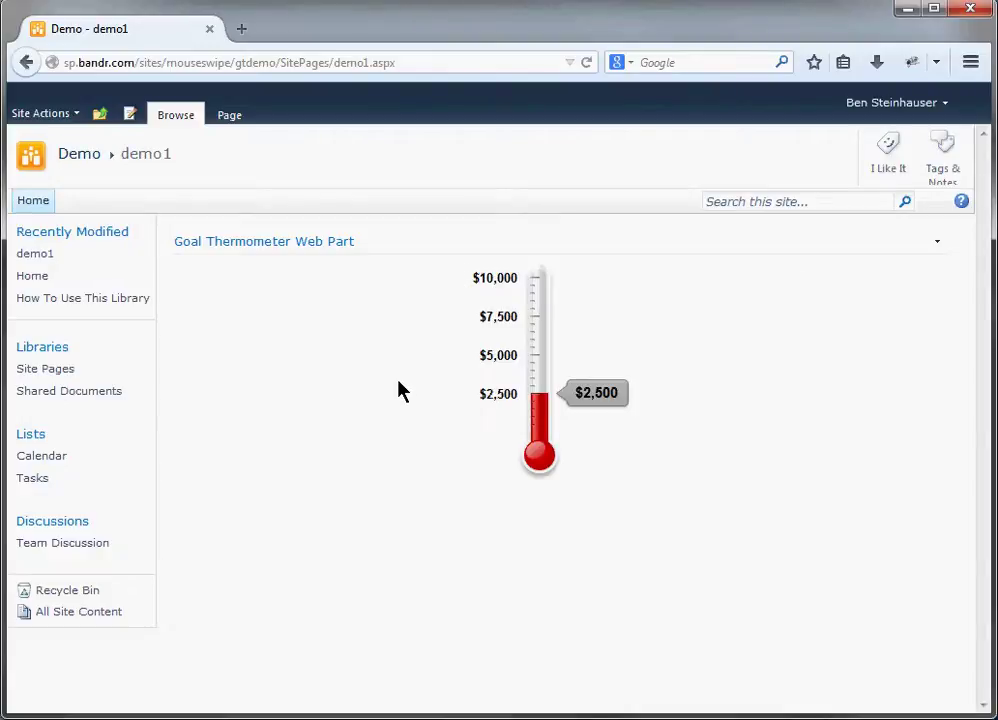
Reload the page and open the Goal Thermometer web part's settings via Edit Web Part.
key(F5)
click(940, 244)
click(874, 295)
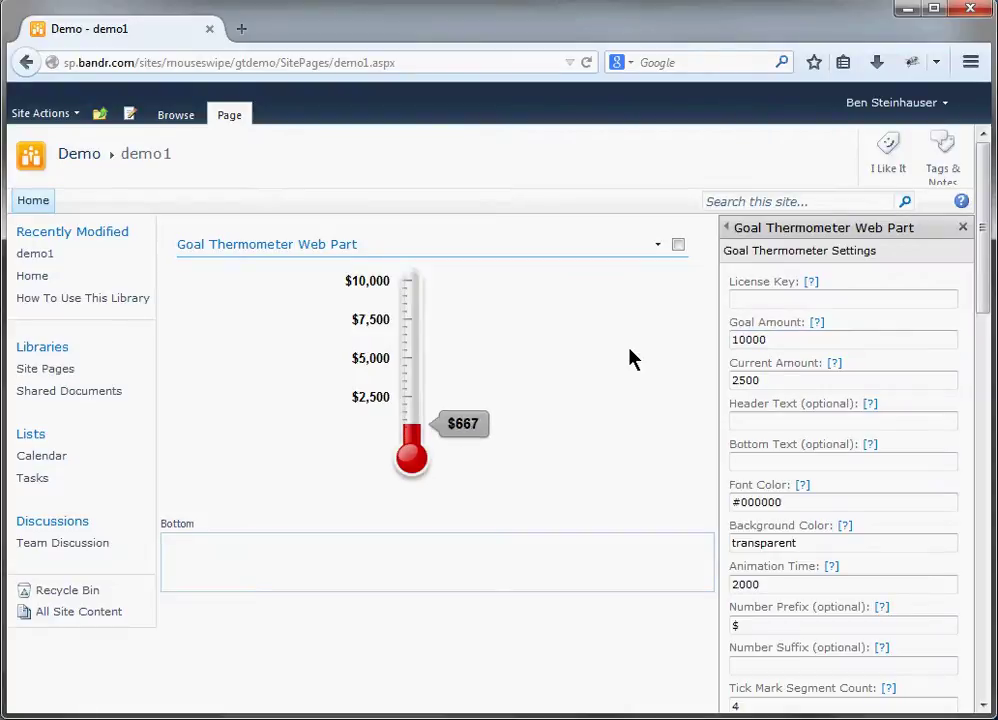
Replace the goal amount 10000 with 500 and set the current amount to 100.
click(782, 339)
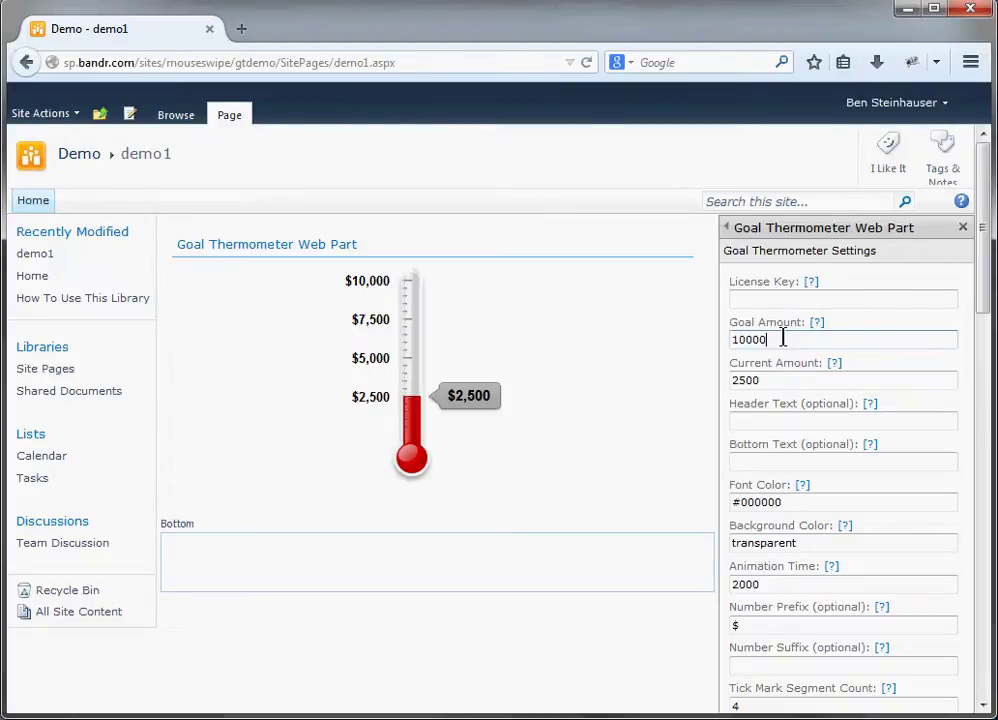
double_click(783, 338)
text(500)
key(Tab)
key(Tab)
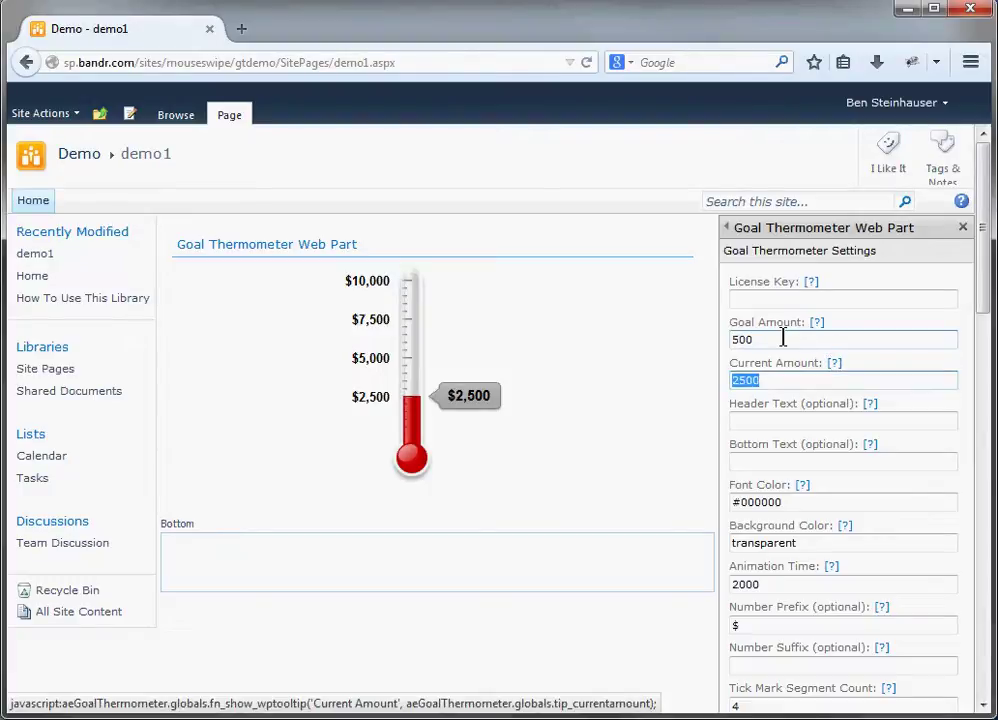
text(100)
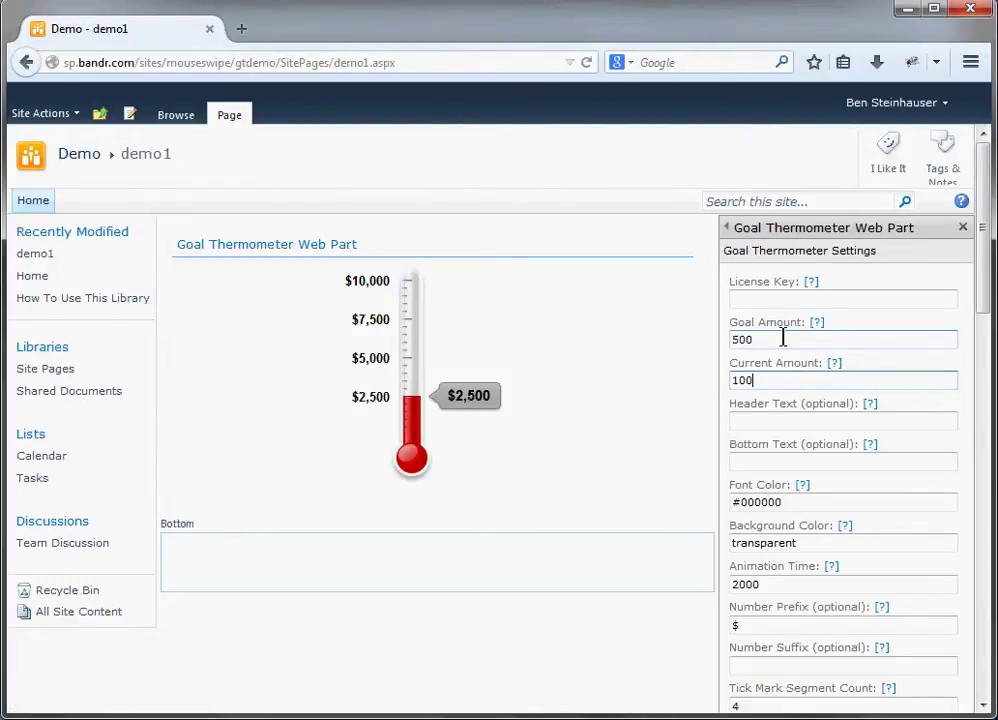
click(781, 421)
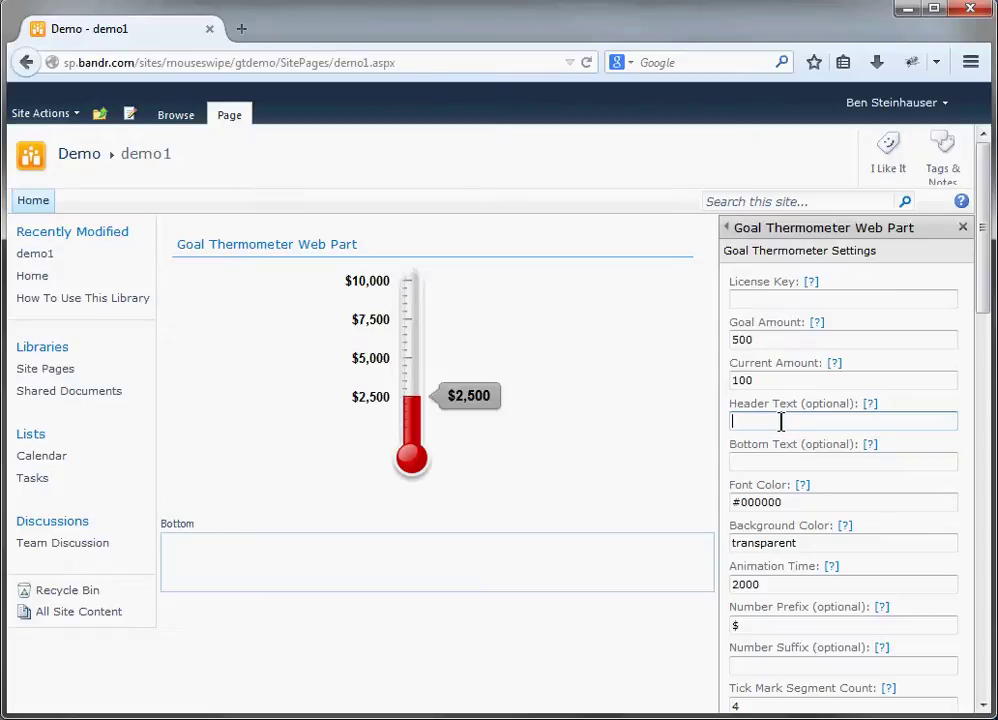
double_click(760, 500)
click(791, 502)
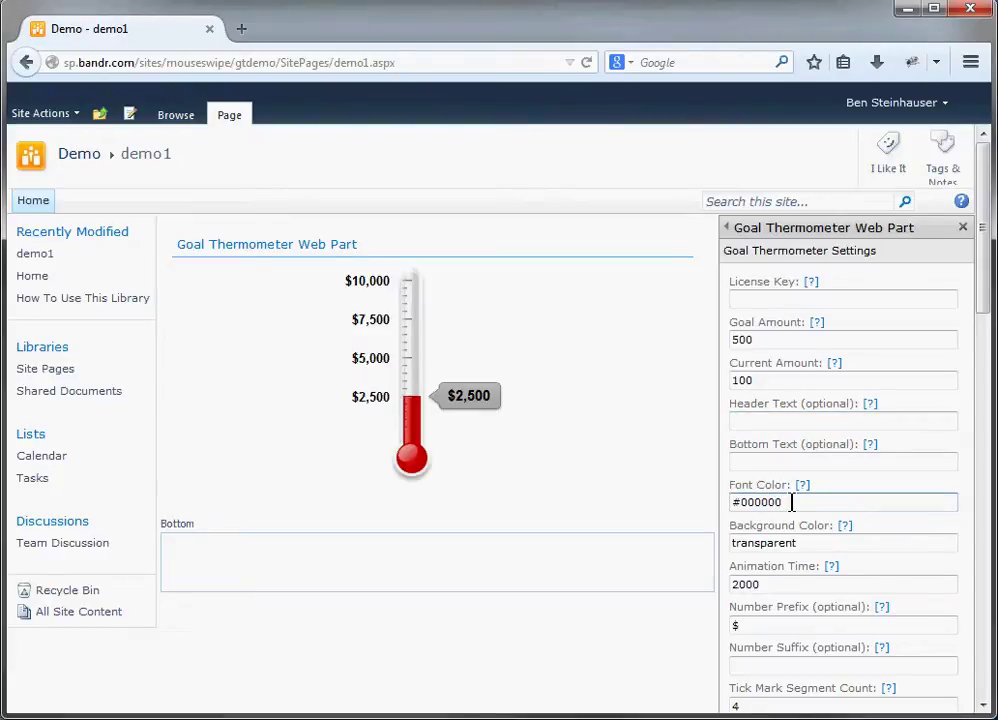
double_click(778, 543)
click(822, 542)
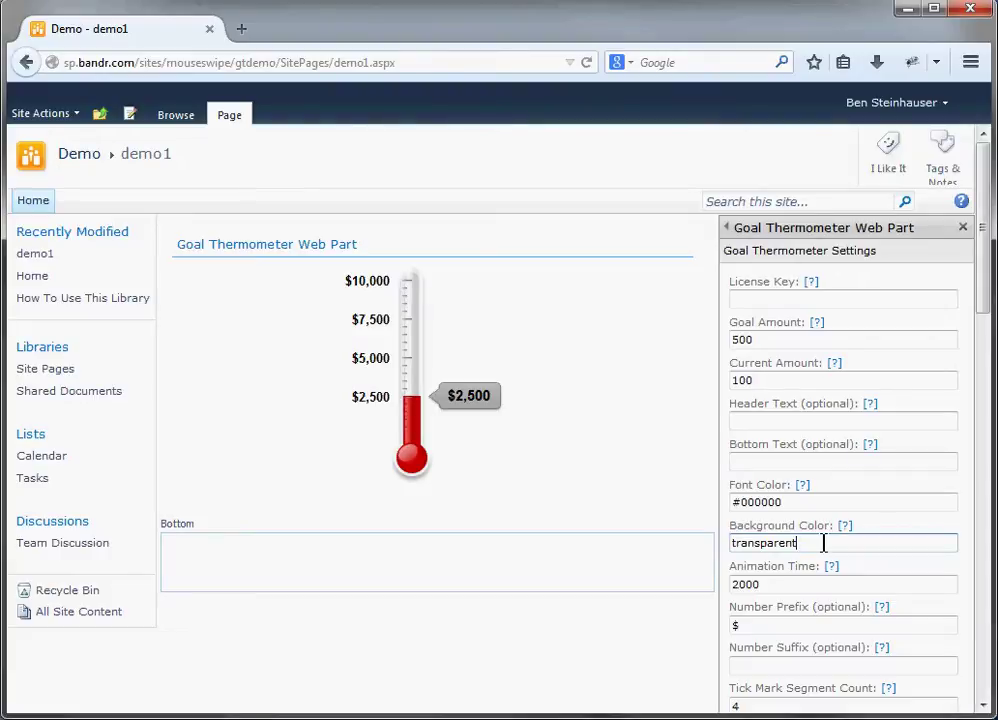
click(780, 585)
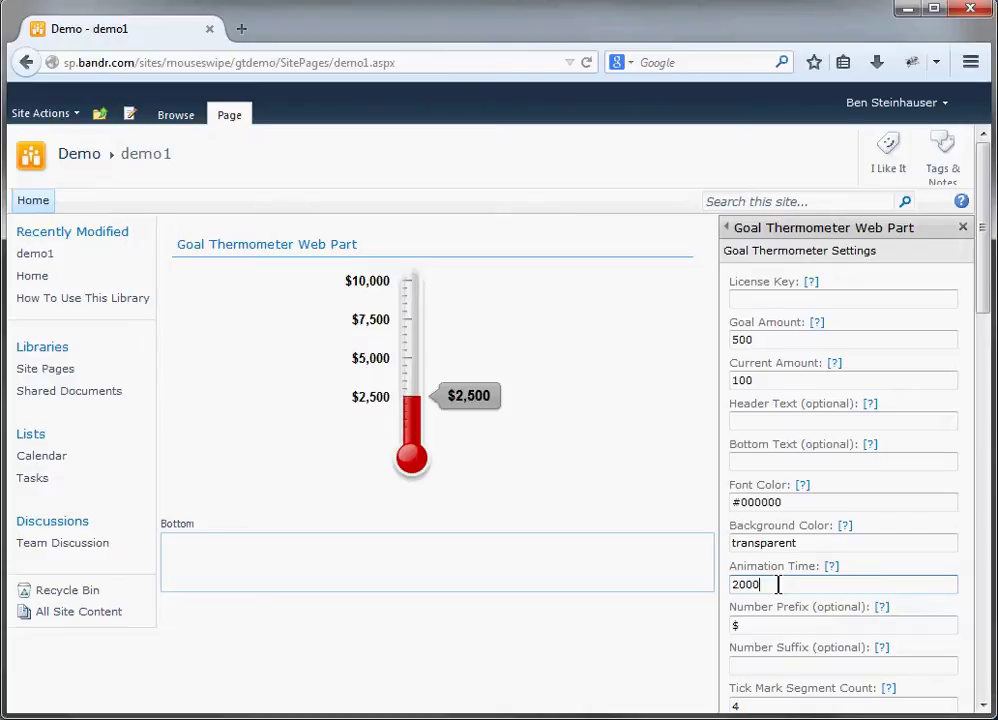
click(776, 626)
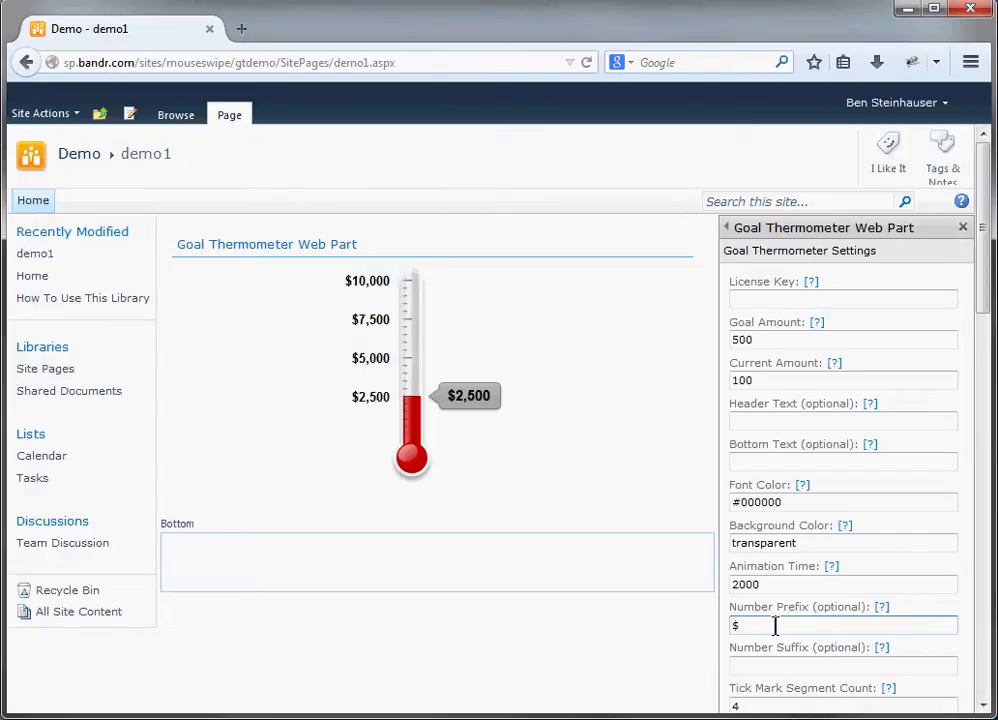
click(774, 665)
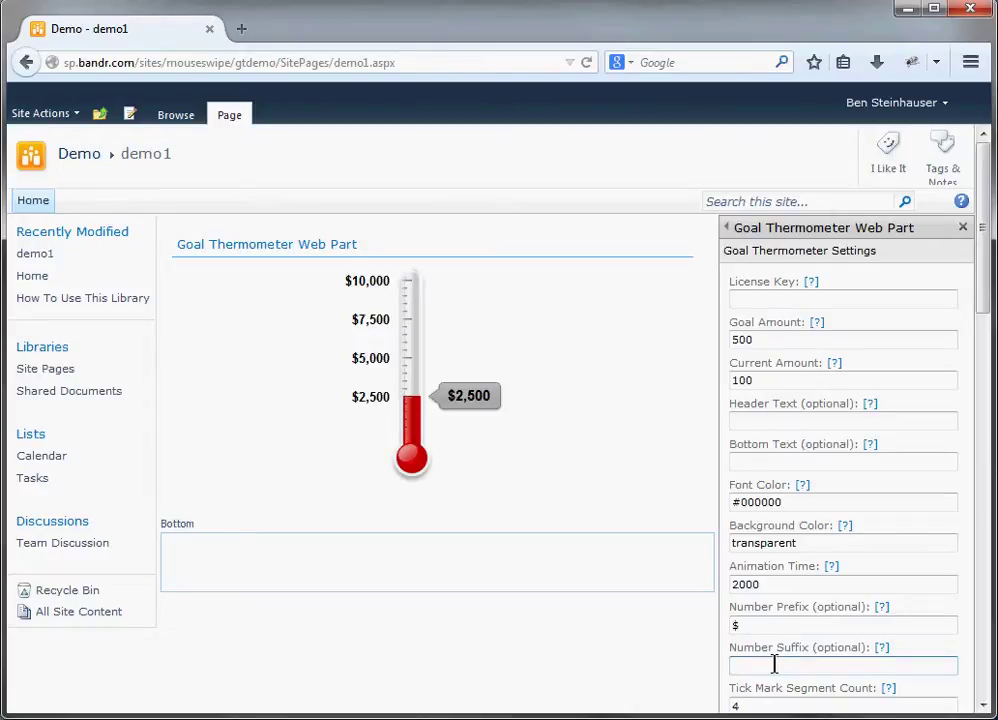
Enter M as the Number Suffix so amounts read in millions.
text(M)
scroll(778, 663, down, 1)
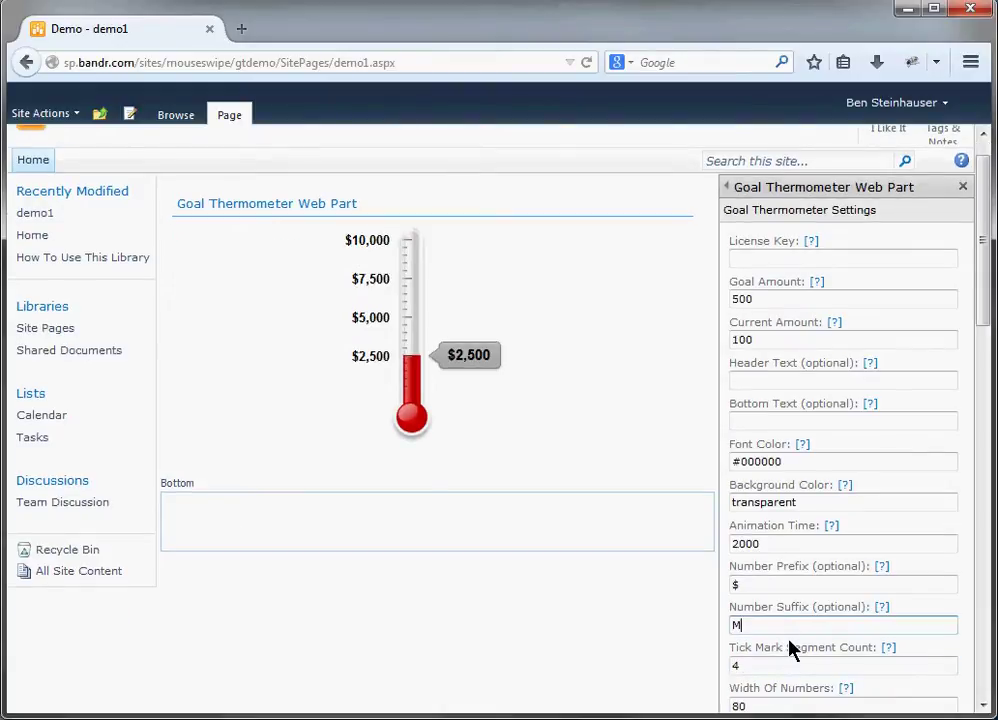
scroll(791, 650, down, 1)
click(790, 621)
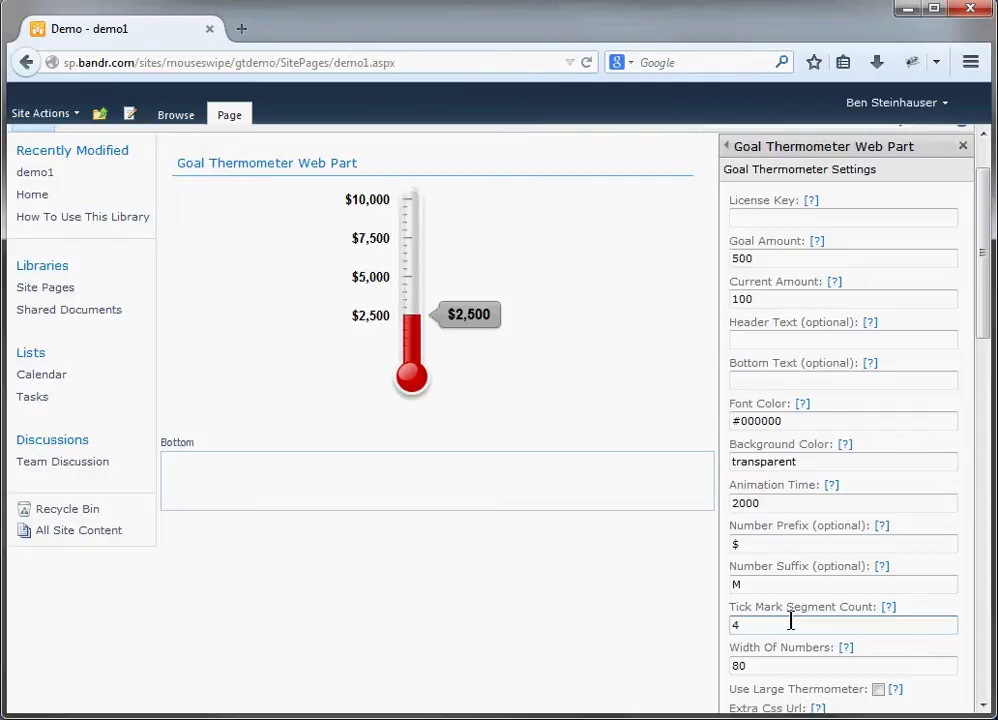
Move past Tick Mark Segment Count and the Extra CSS fields, leaving them unchanged, down to OK.
scroll(790, 622, down, 1)
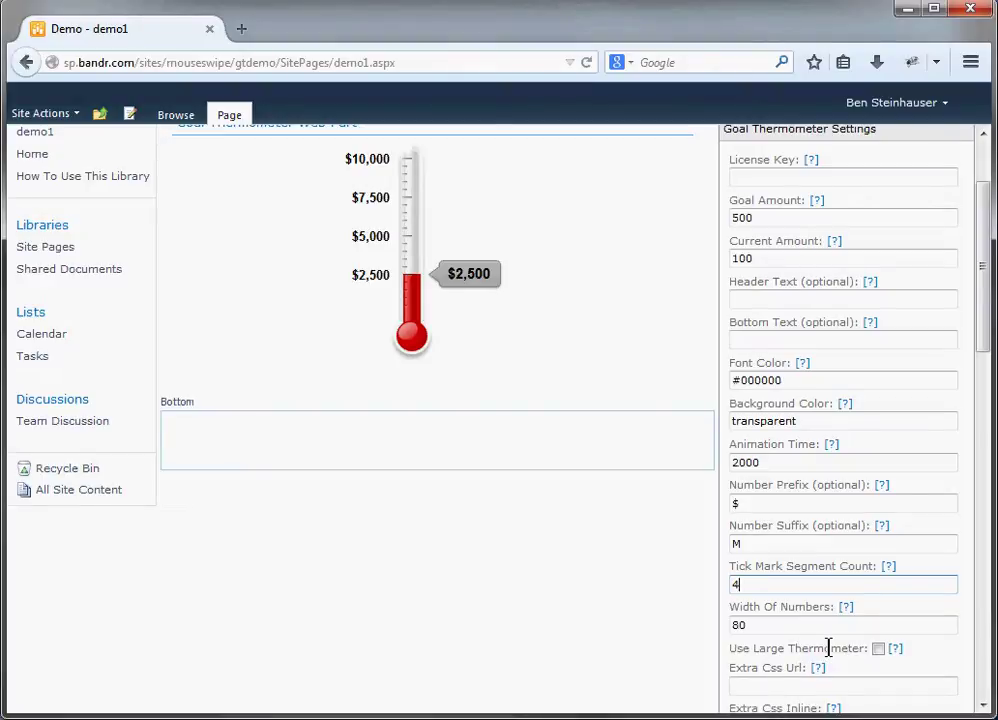
scroll(815, 567, down, 2)
click(792, 562)
click(823, 629)
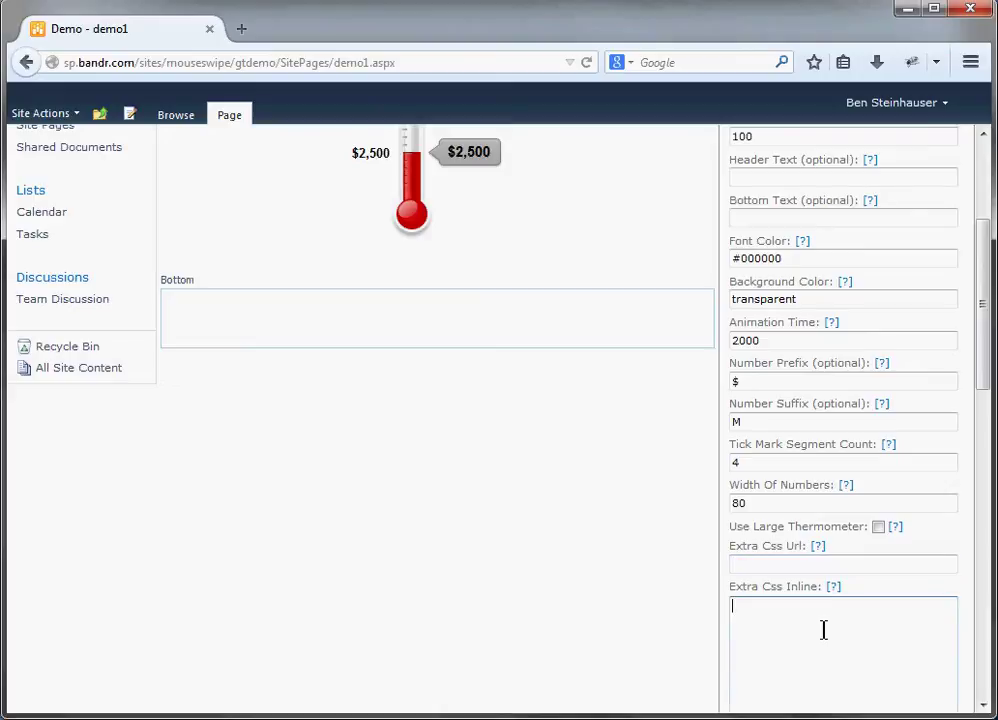
scroll(838, 628, down, 2)
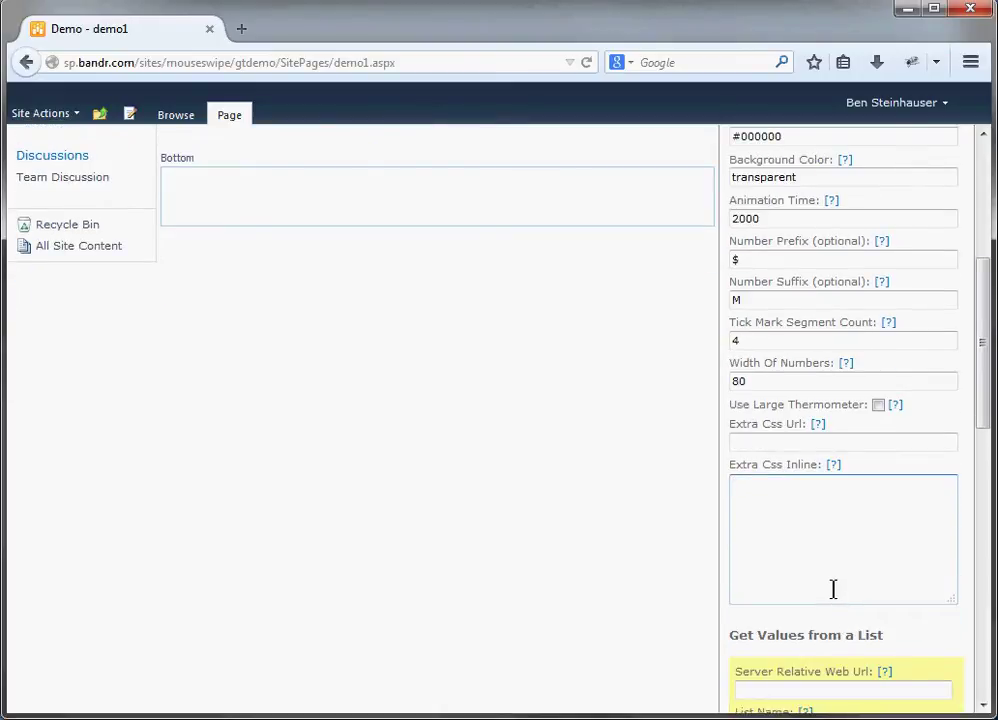
scroll(830, 585, down, 2)
scroll(828, 587, down, 1)
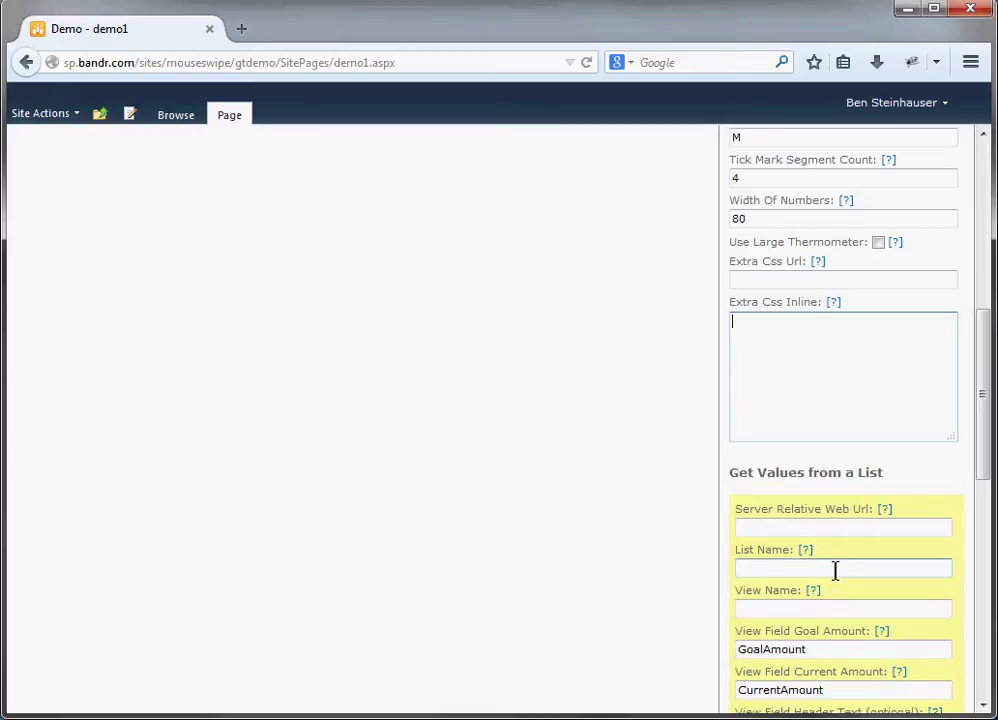
scroll(835, 570, down, 3)
scroll(837, 567, down, 1)
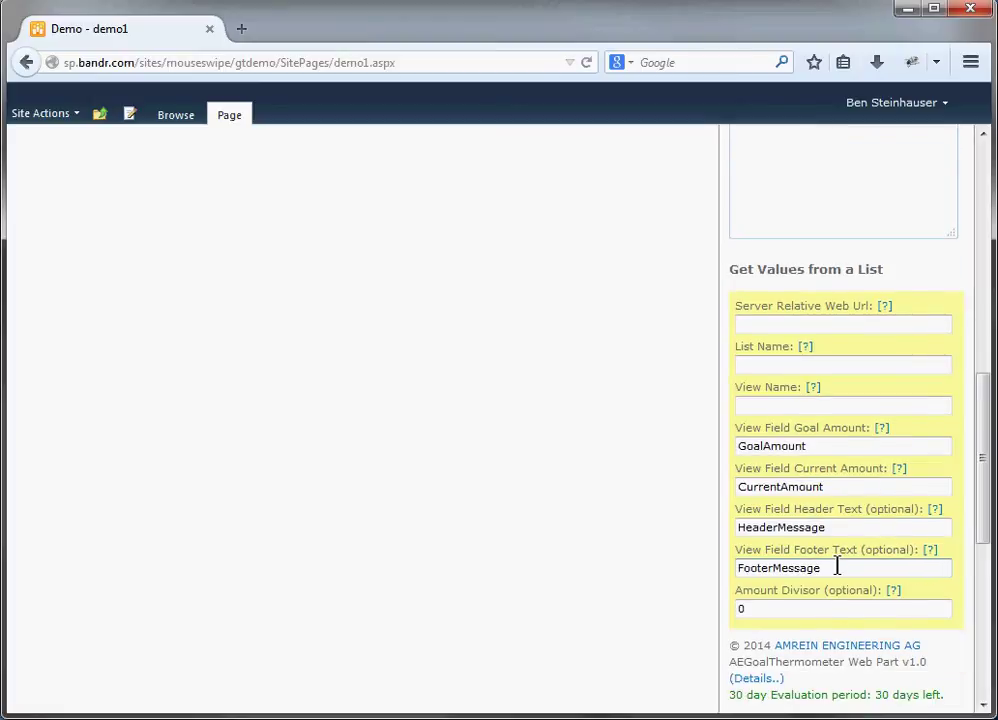
scroll(837, 567, down, 10)
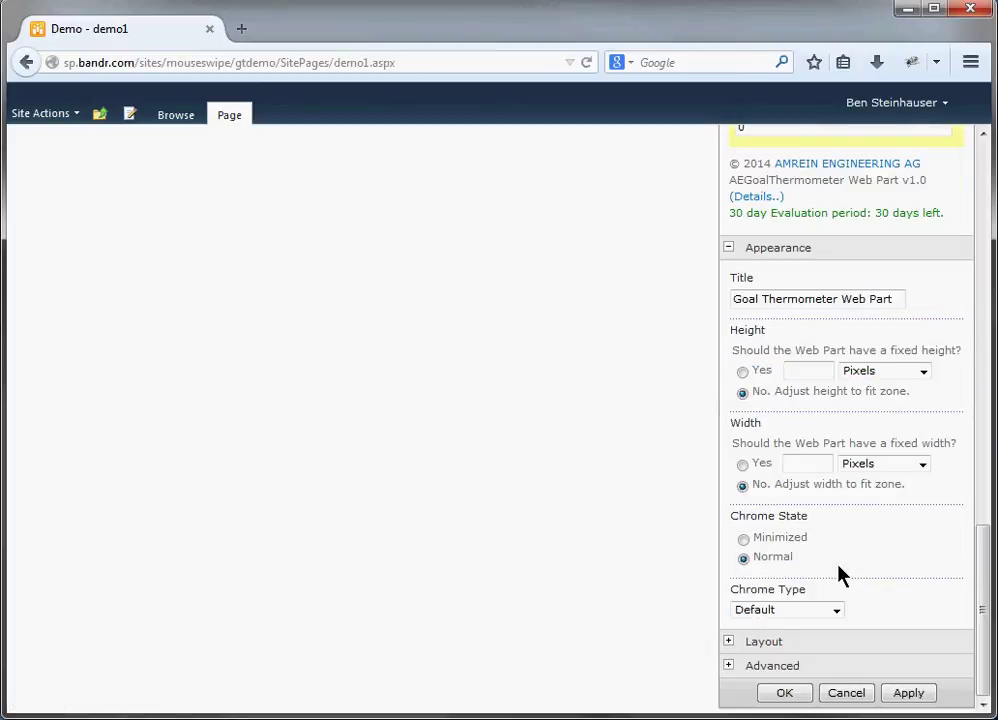
Apply the settings and reload the page so the thermometer shows $100M of $500M.
click(789, 694)
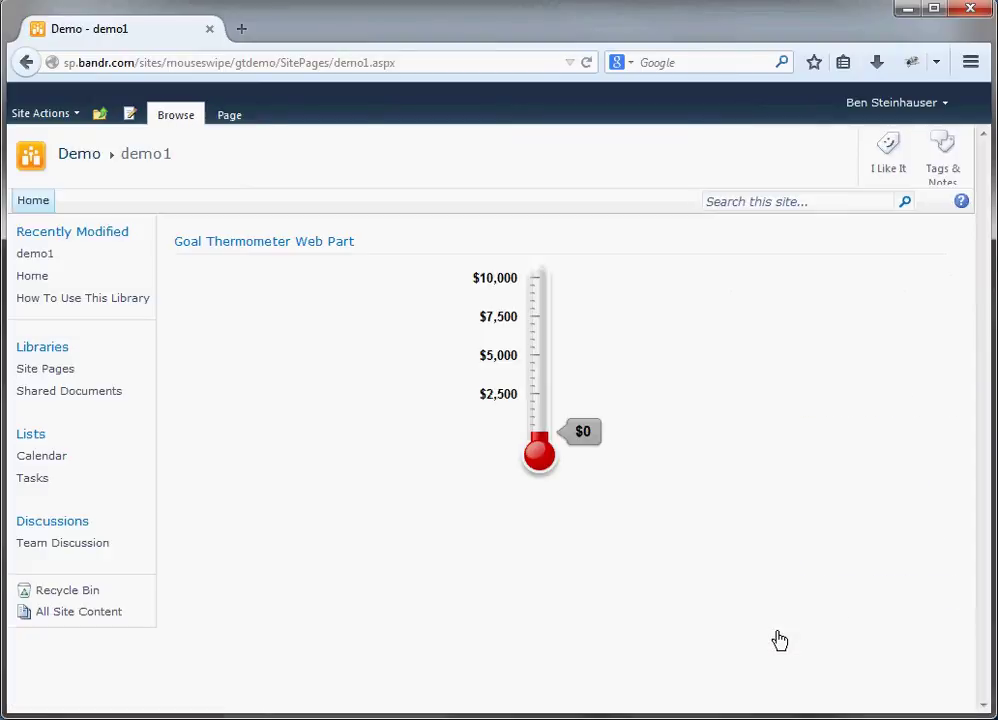
click(111, 62)
key(Return)
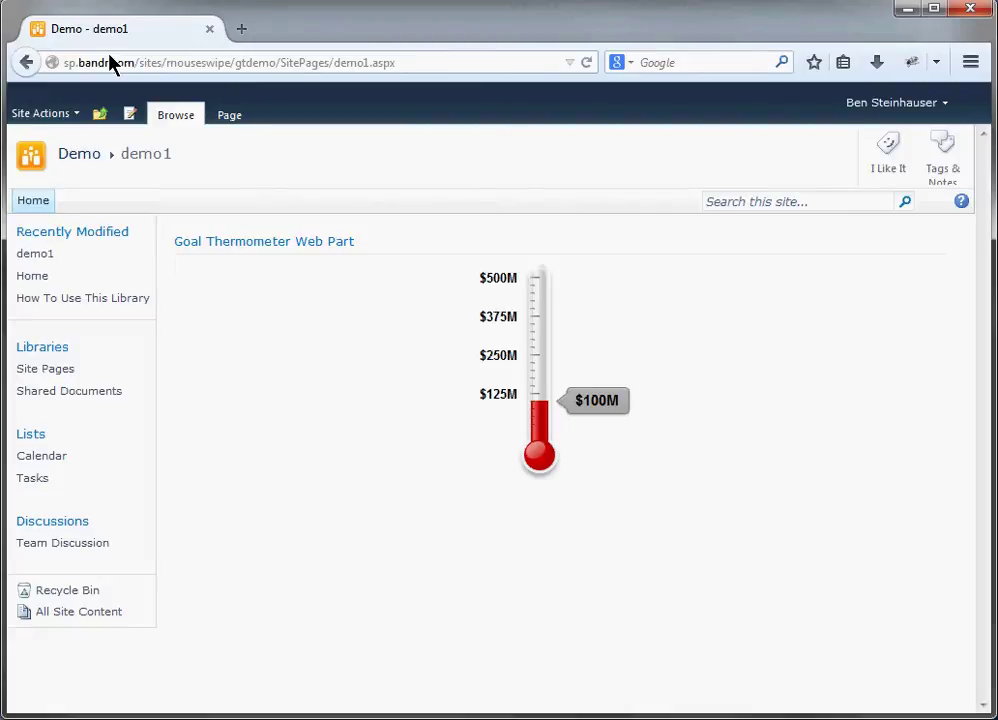
click(934, 246)
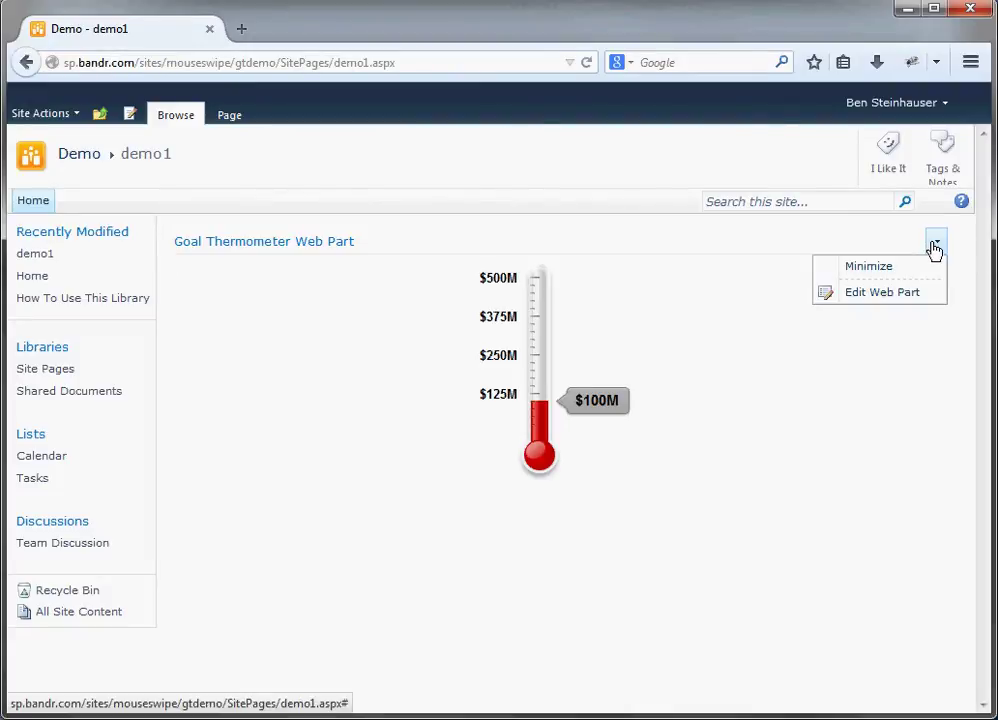
Reopen the thermometer settings, enable Use Large Thermometer and change Tick Mark Segment Count from 4 to 6.
click(897, 295)
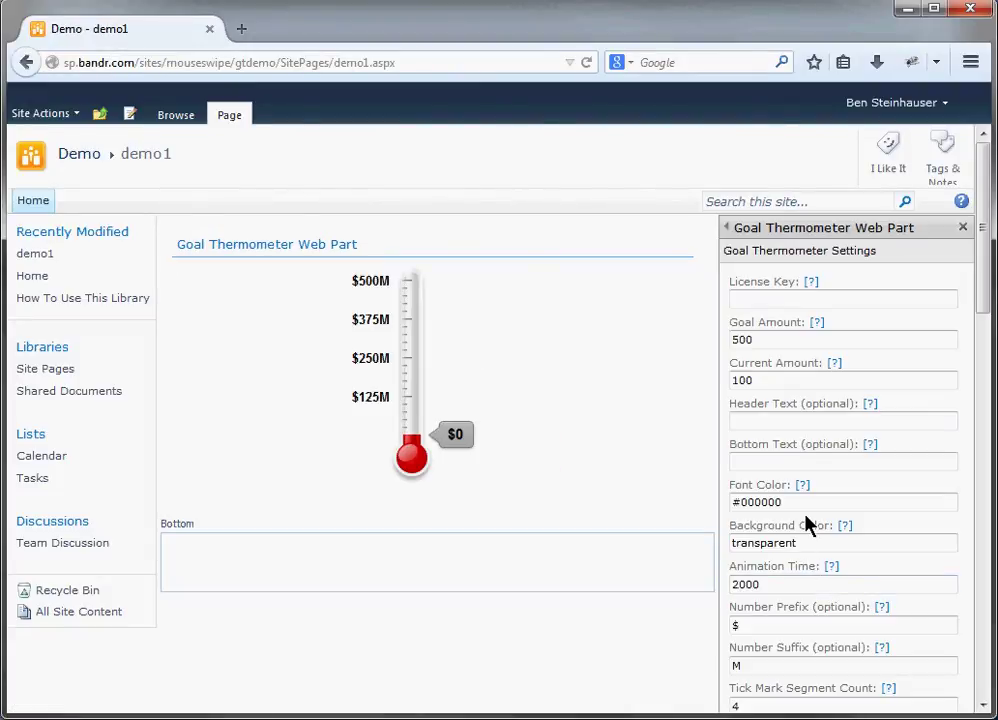
scroll(804, 510, down, 2)
scroll(806, 525, down, 2)
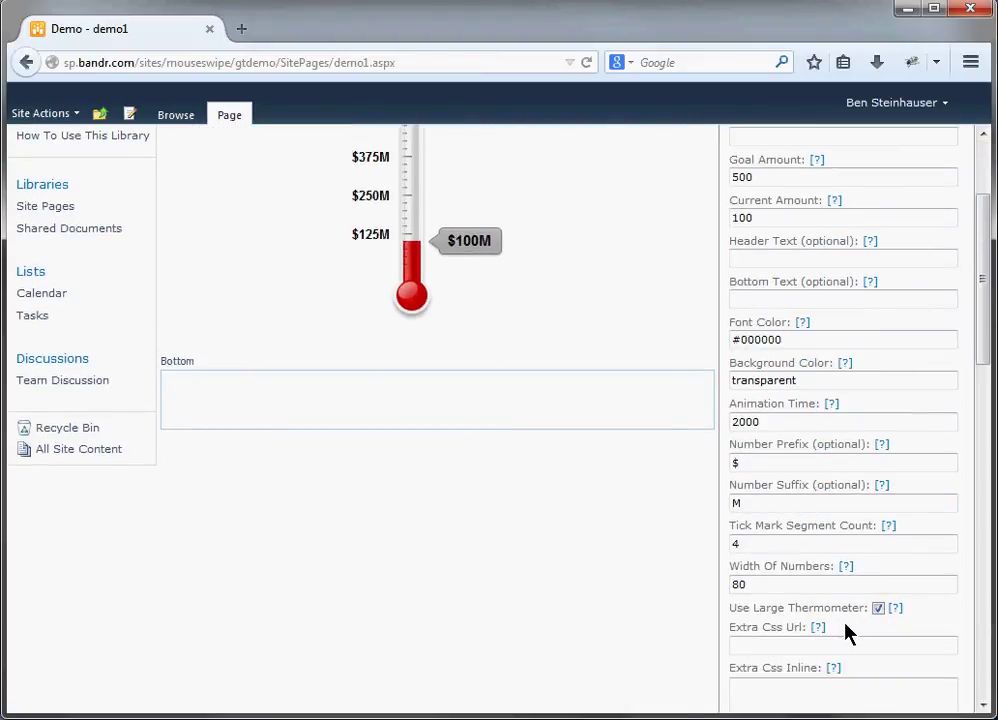
scroll(840, 632, up, 1)
click(818, 588)
double_click(818, 588)
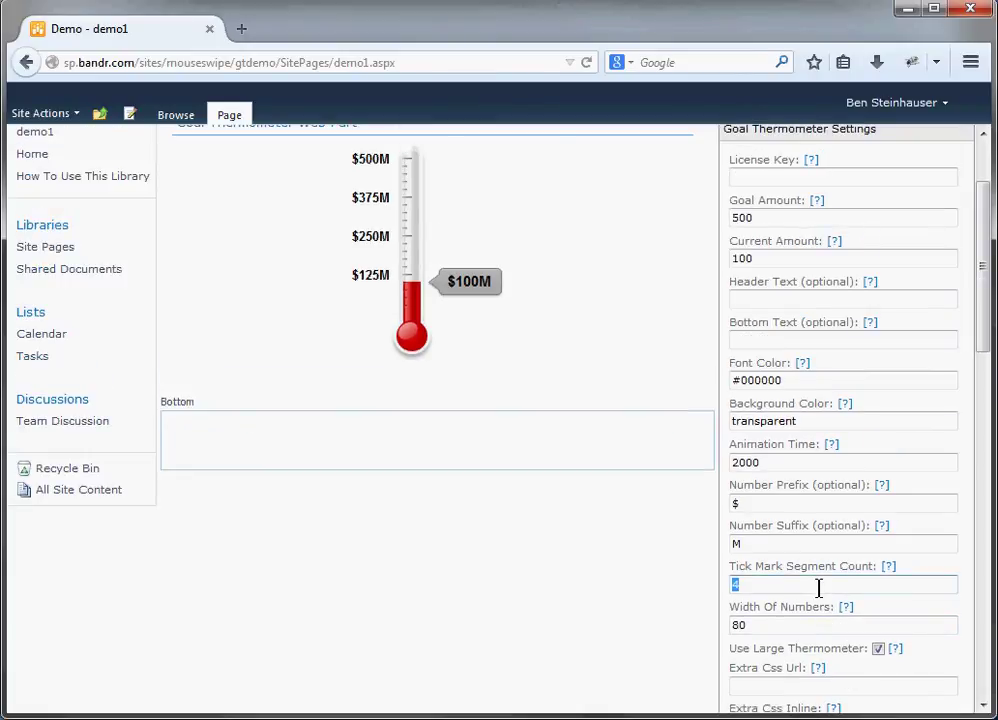
text(6)
click(696, 609)
scroll(690, 610, down, 10)
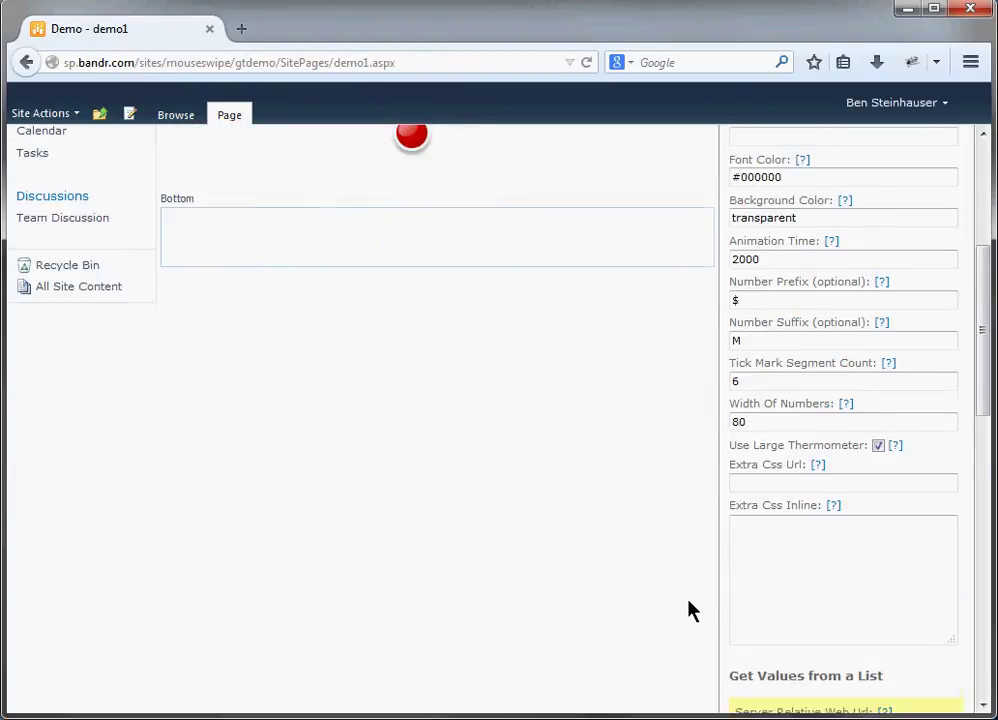
scroll(692, 608, down, 5)
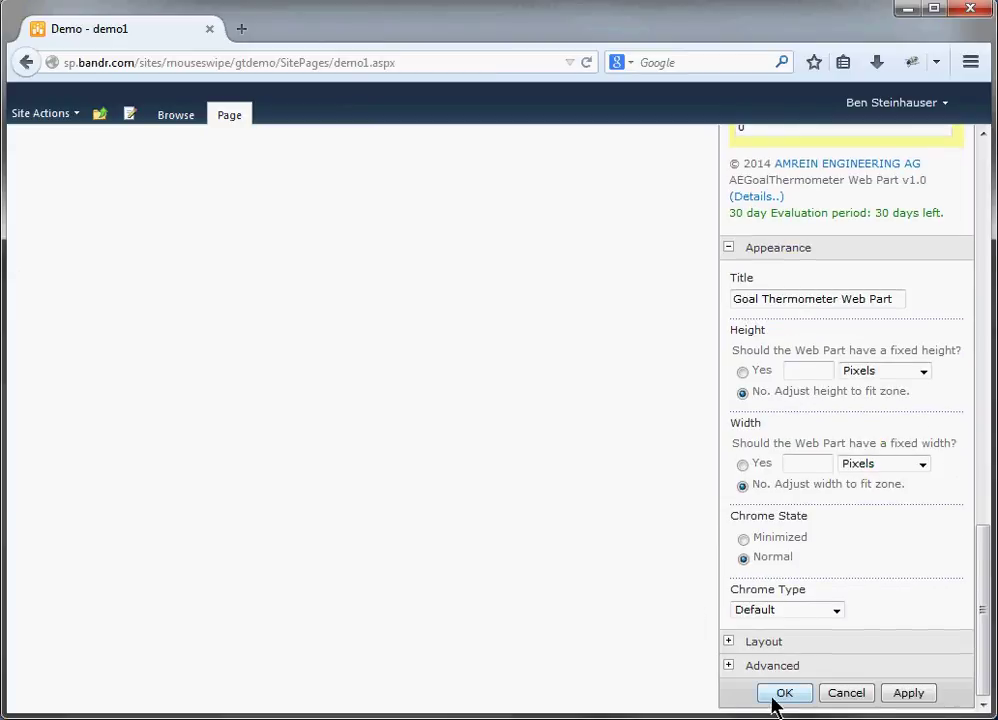
Confirm with OK and reload the page to show the large six-segment thermometer.
click(772, 699)
click(369, 65)
key(Return)
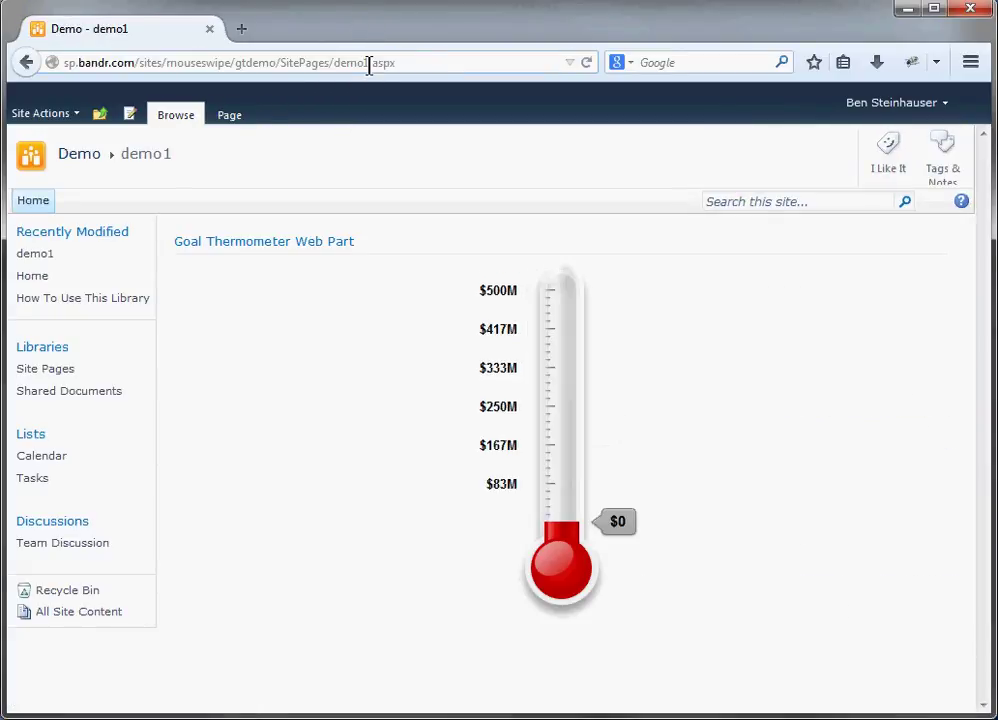